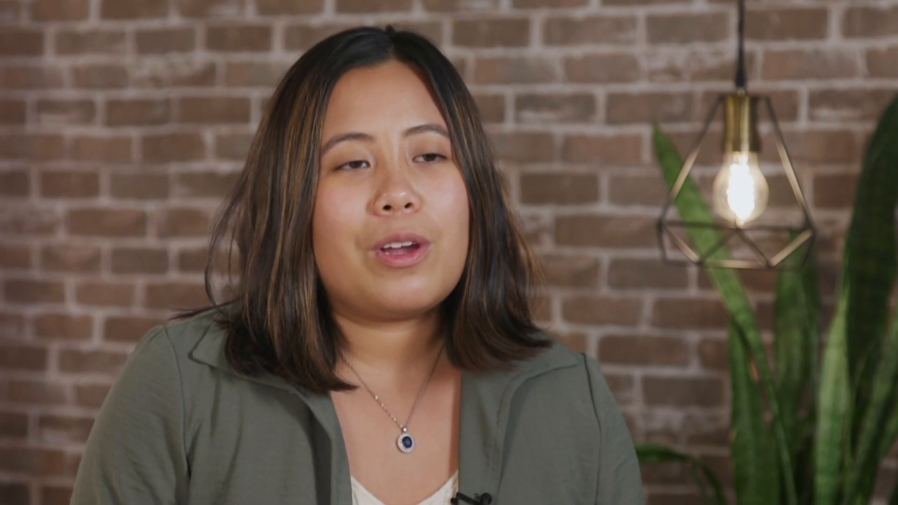
Log in to the membership site with the credentials already filled in and look over the page.
click(473, 278)
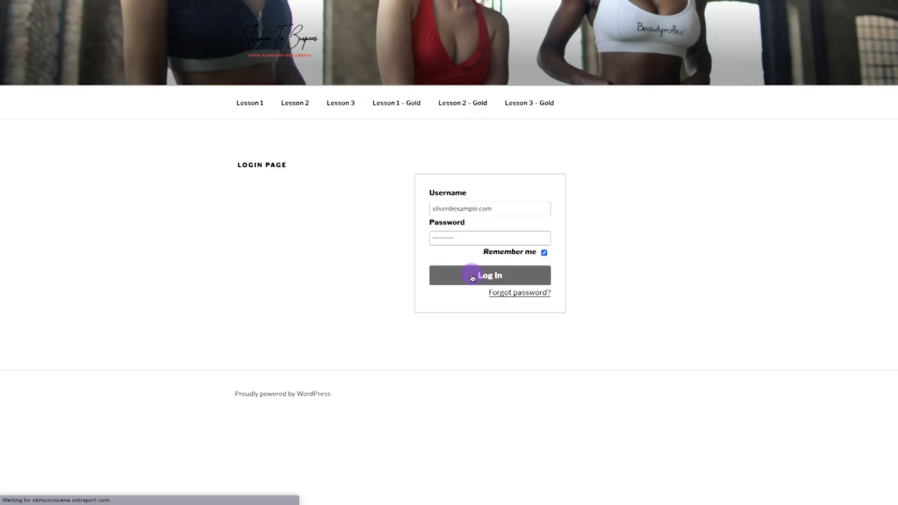
scroll(598, 363, down, 5)
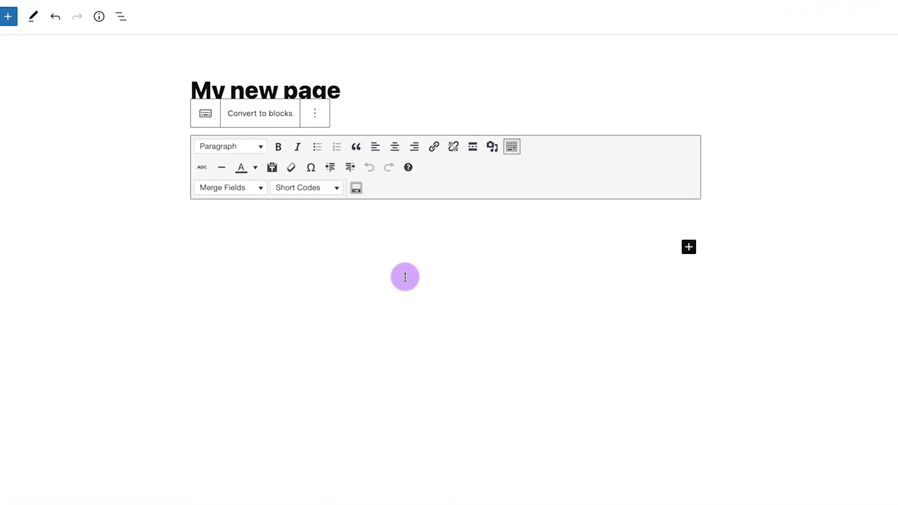
Insert a Has one shortcode into the Classic block and set its membership level to "Gold".
click(511, 153)
click(511, 153)
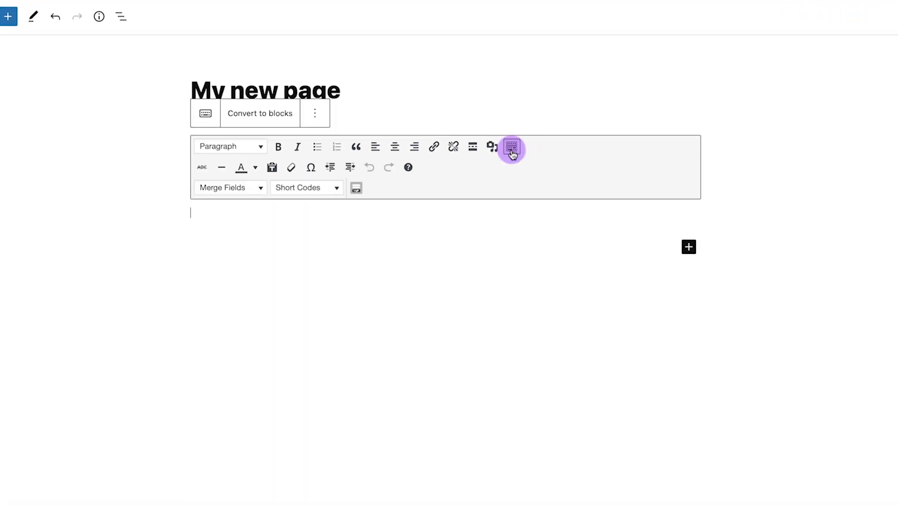
click(330, 191)
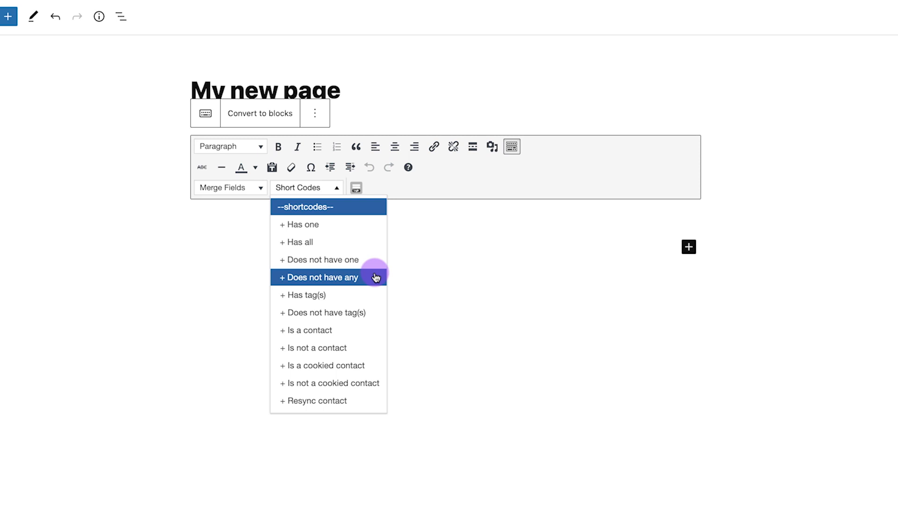
click(366, 225)
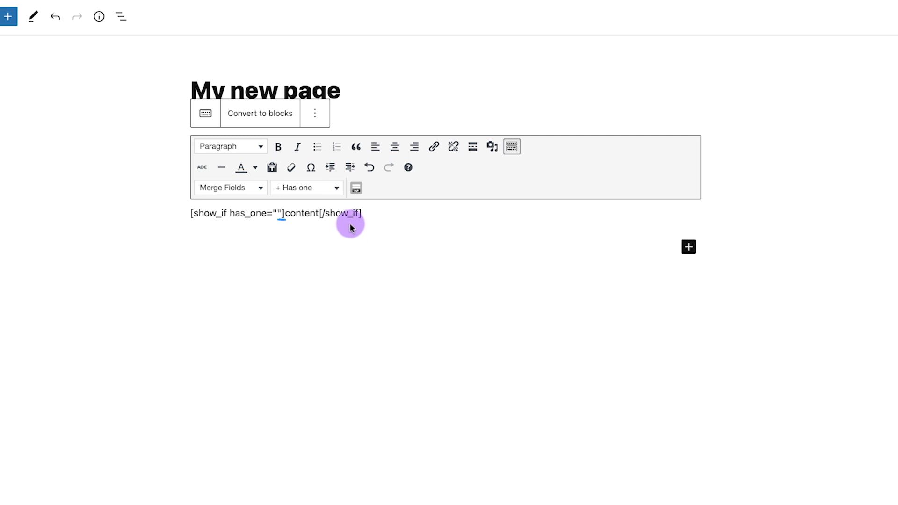
click(277, 214)
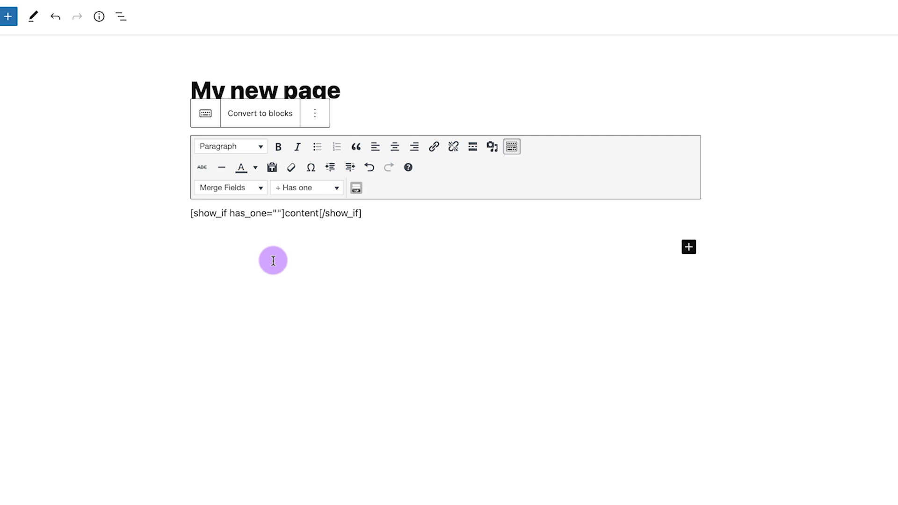
text(Gold)
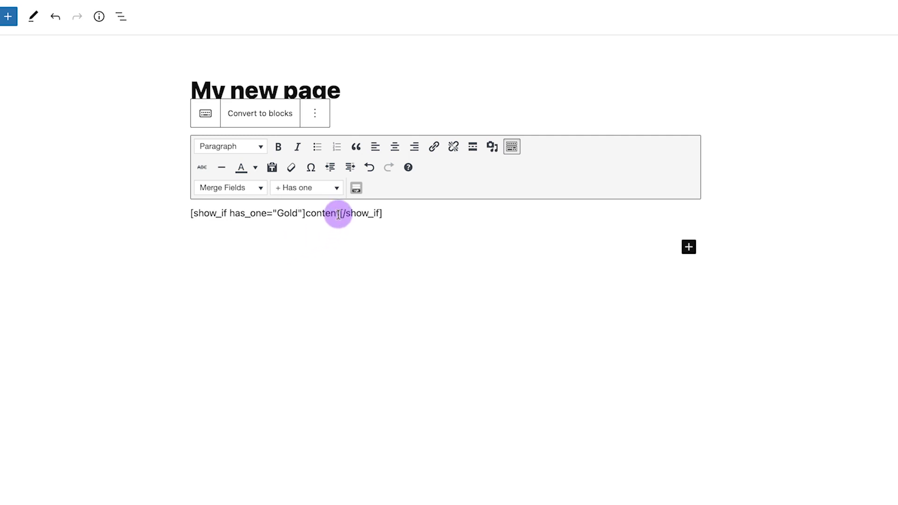
Change the shortcode's placeholder content to "Welcome Gold and Silver Members!" and extend its levels to "Gold,Silver".
drag(339, 214, 307, 211)
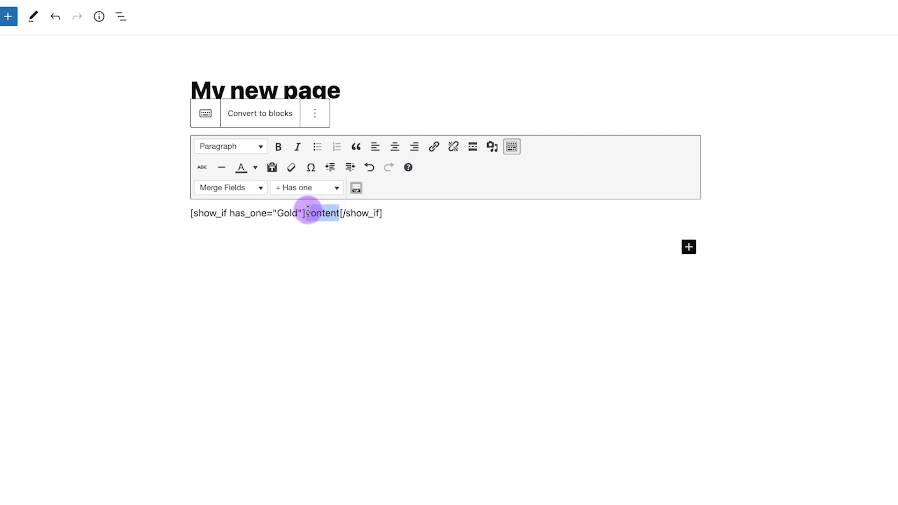
text(Welcome Gold Members!)
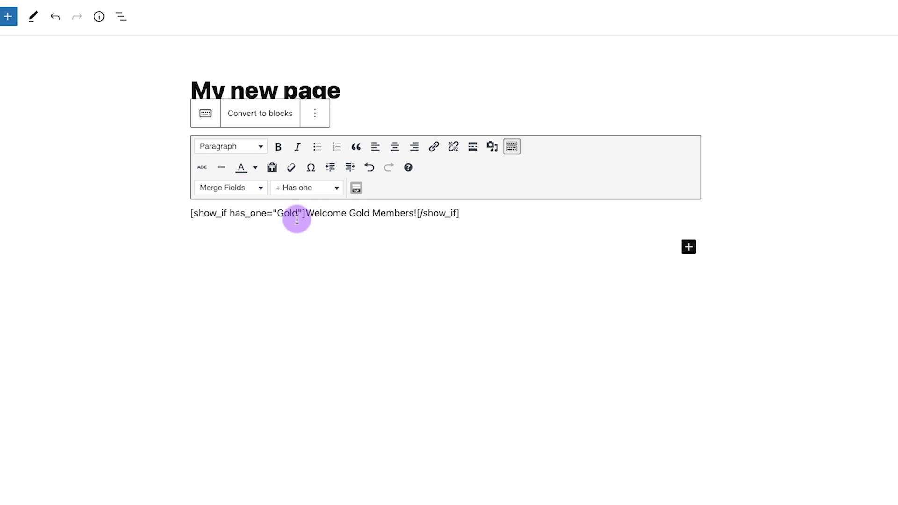
text(,Silver)
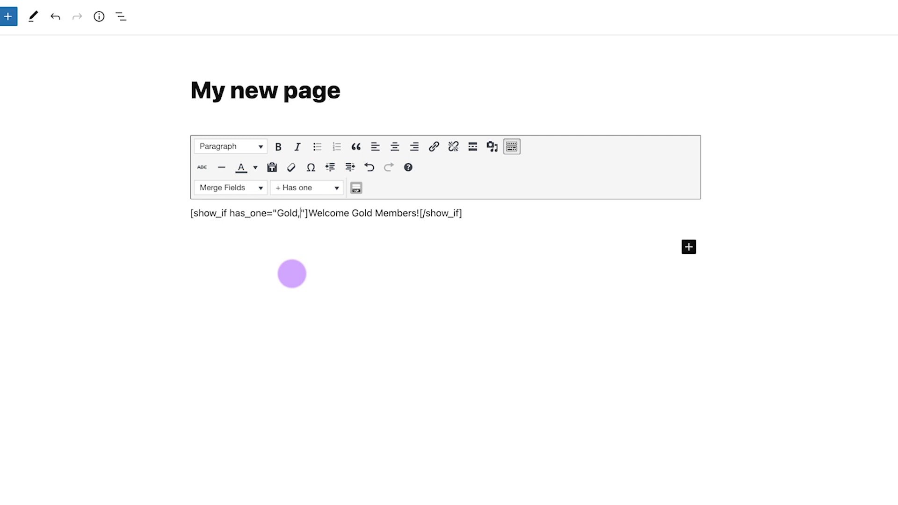
click(398, 214)
text(and Silver)
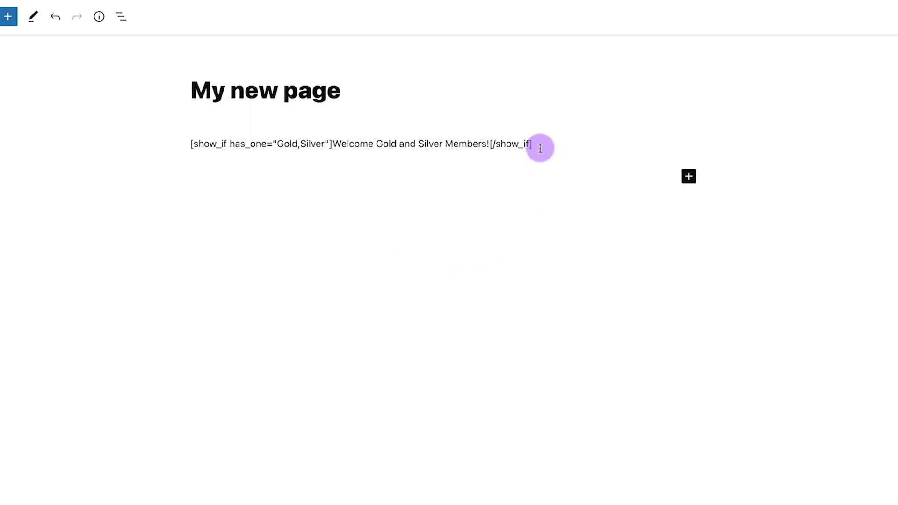
Replace the membership-level shortcode with a Has tag(s) shortcode for the tag "Interested in Cardio".
drag(547, 216, 140, 213)
key(BackSpace)
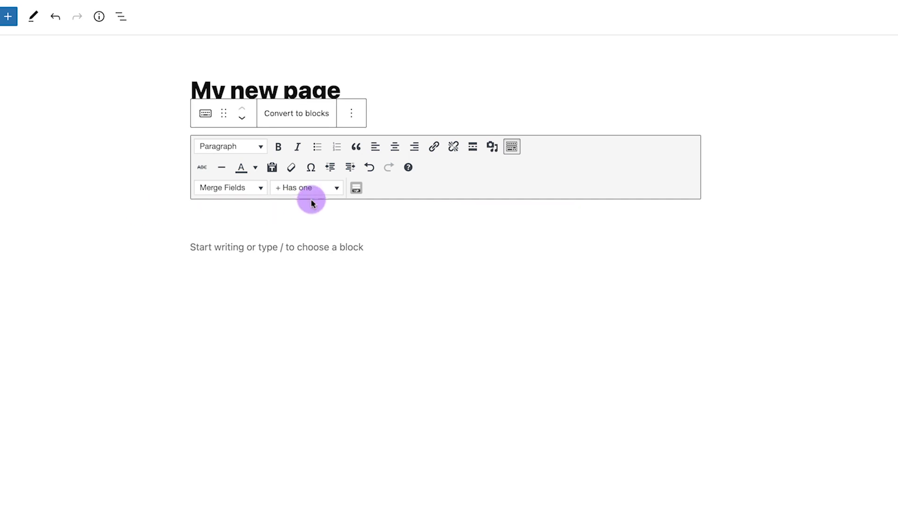
click(321, 189)
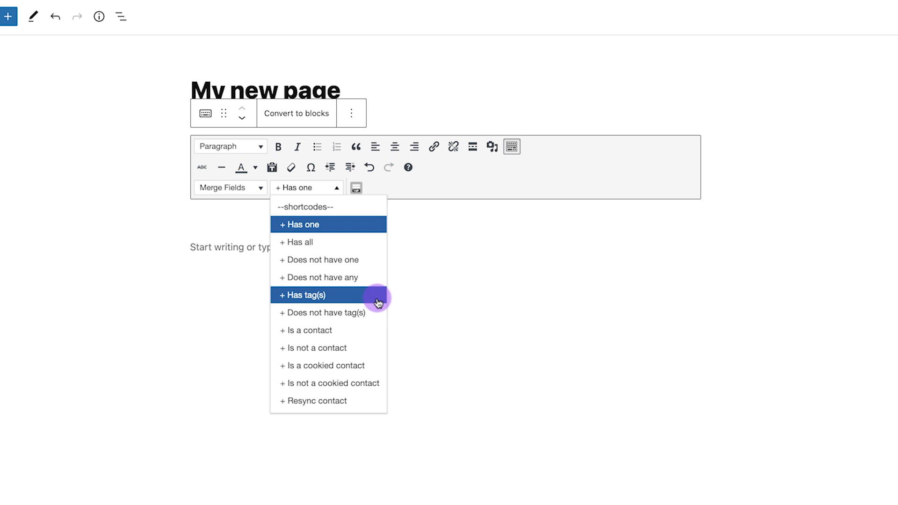
click(345, 296)
click(275, 213)
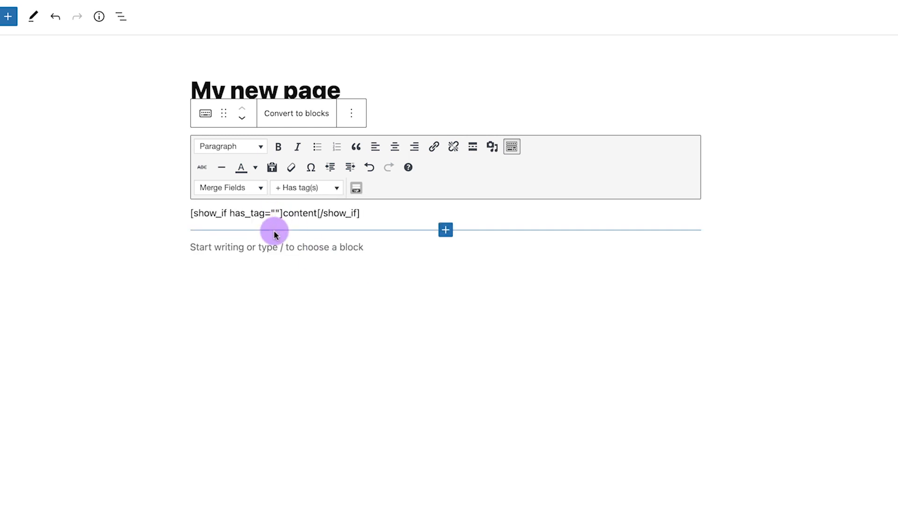
text(Interested in Cardio)
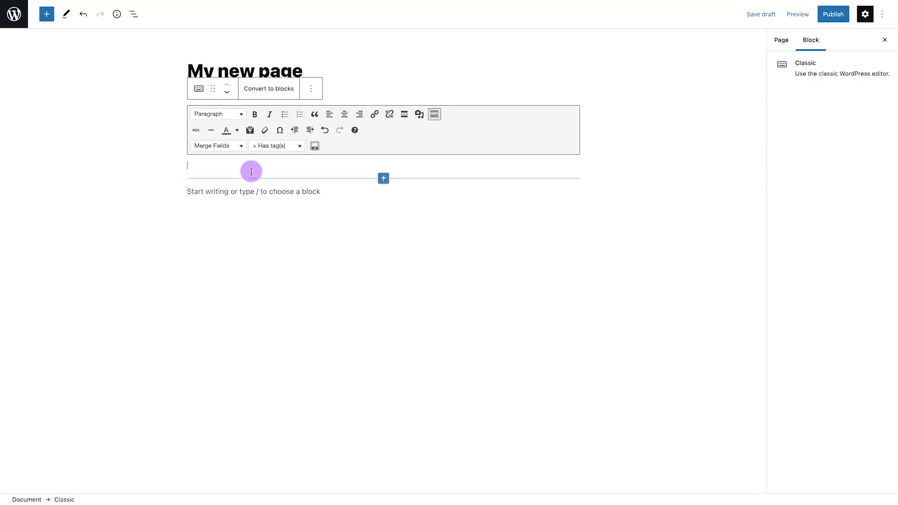
Insert an Is not a contact shortcode and replace its placeholder content with the Slurpees to Burpees Opt In form.
click(271, 147)
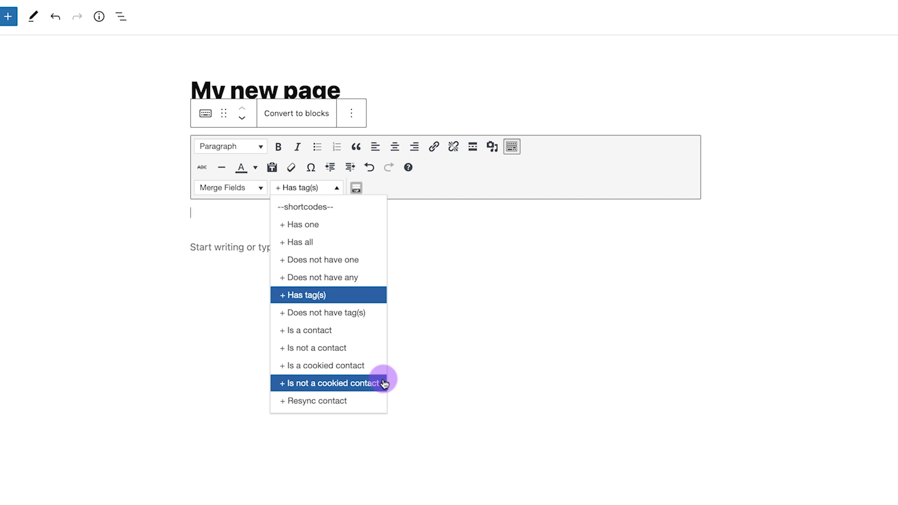
click(365, 349)
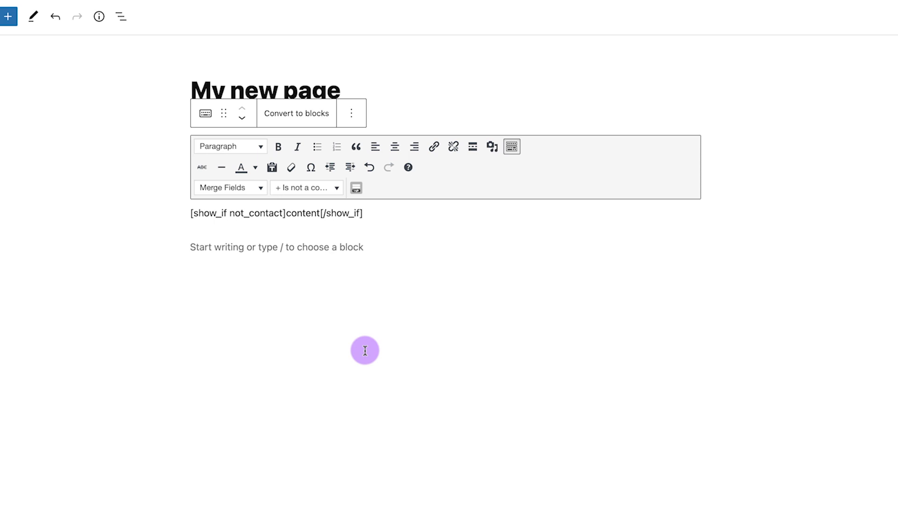
drag(320, 215, 291, 209)
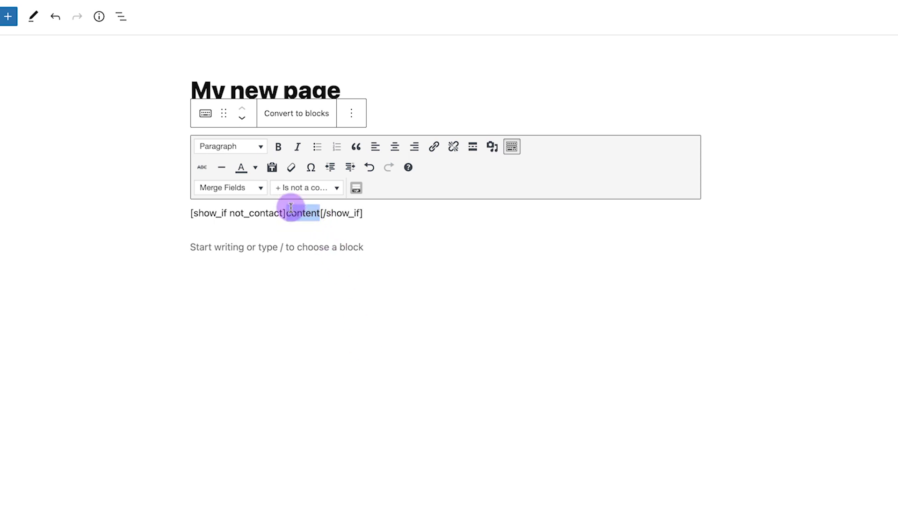
click(489, 145)
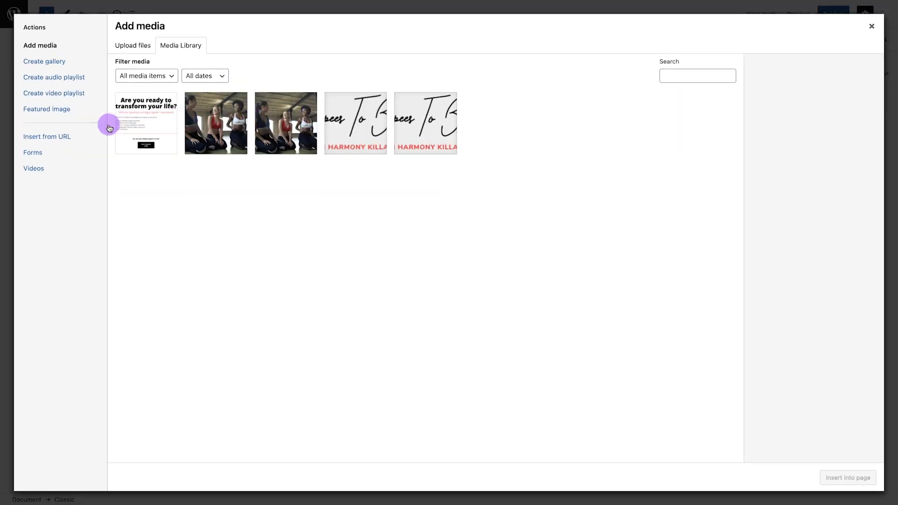
click(62, 157)
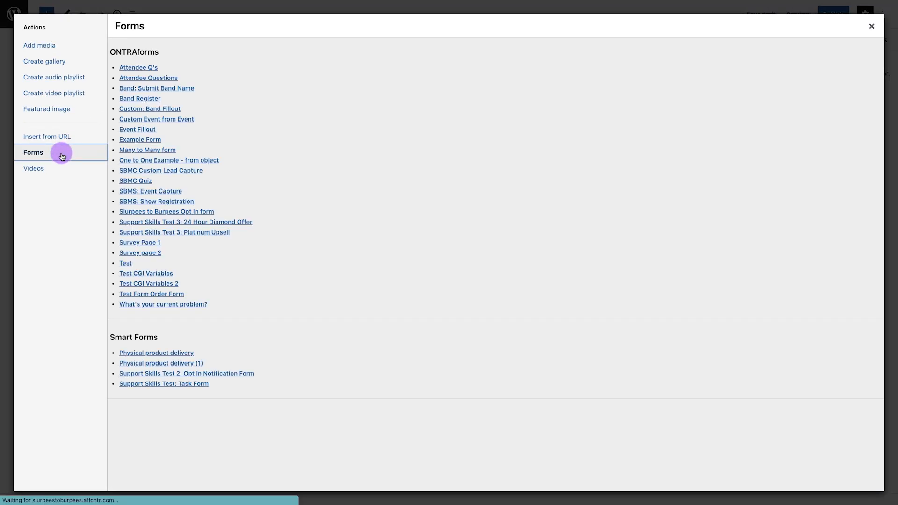
click(143, 213)
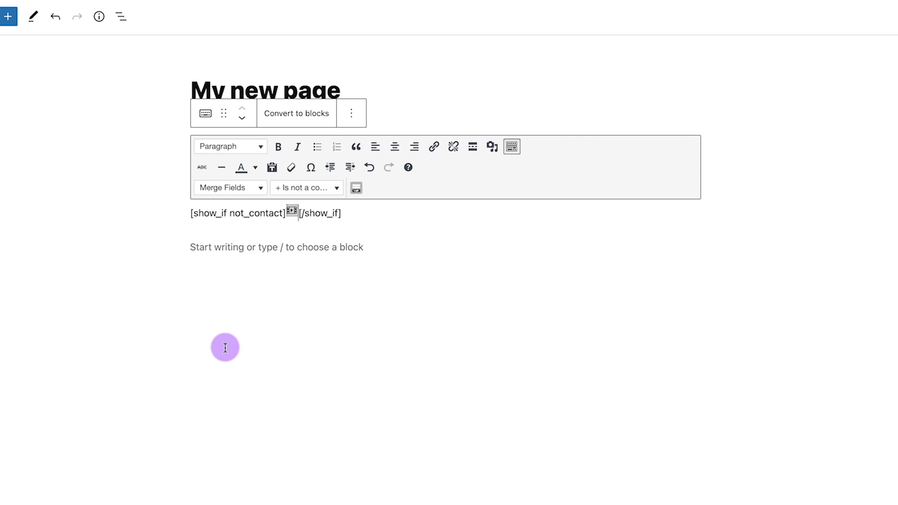
Replace the not-a-contact shortcode and its embedded form with a Resync contact shortcode.
drag(327, 212, 169, 217)
key(BackSpace)
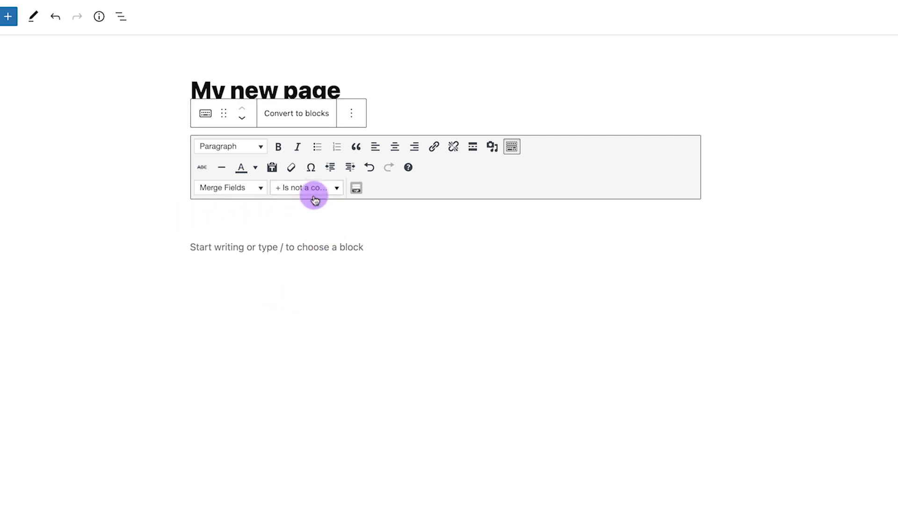
click(315, 189)
click(355, 402)
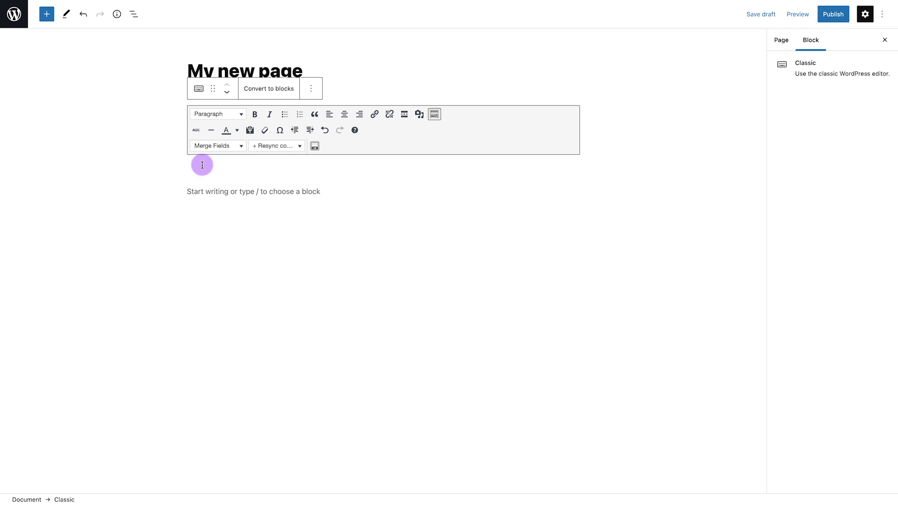
Write a "Welcome back," greeting in the Classic block that ends with the First Name merge field and an exclamation mark.
text(Welcome back,)
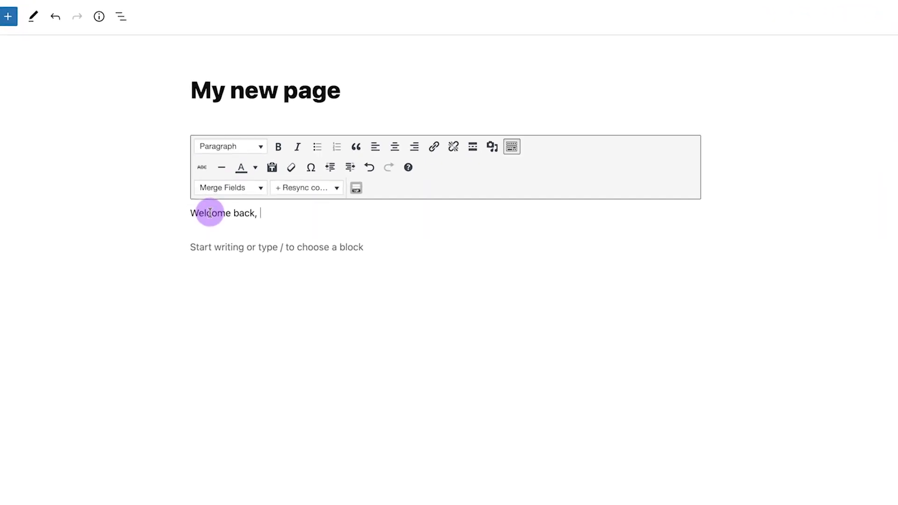
click(208, 188)
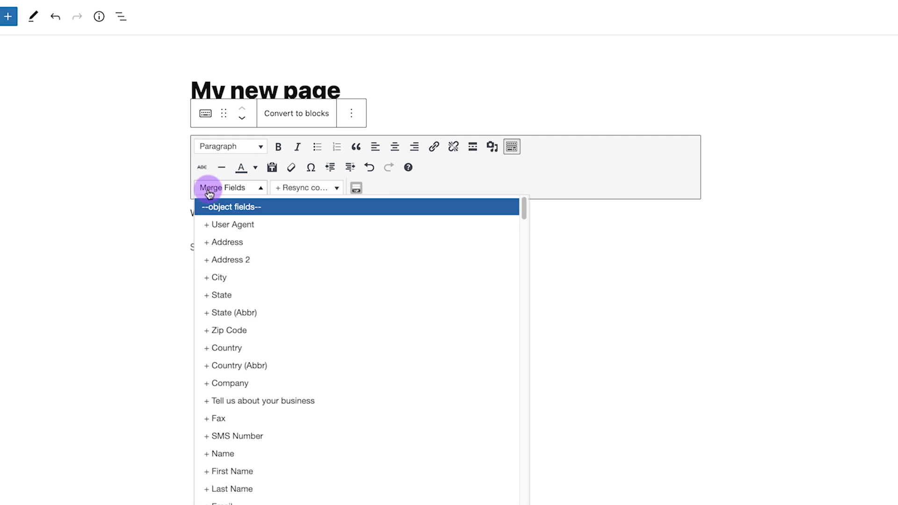
click(233, 470)
text(!)
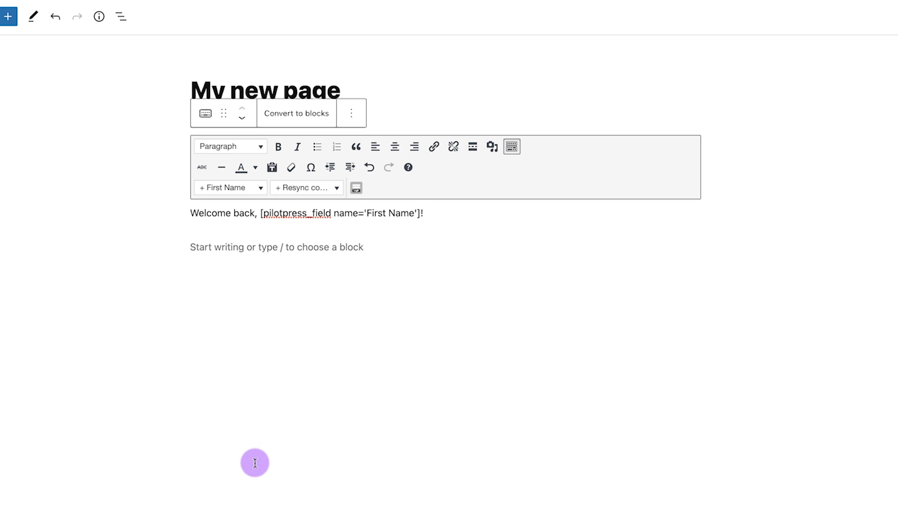
Delete the greeting and browse the available merge fields down to the PURLS section.
drag(445, 219, 190, 219)
key(BackSpace)
click(311, 188)
click(311, 188)
click(225, 192)
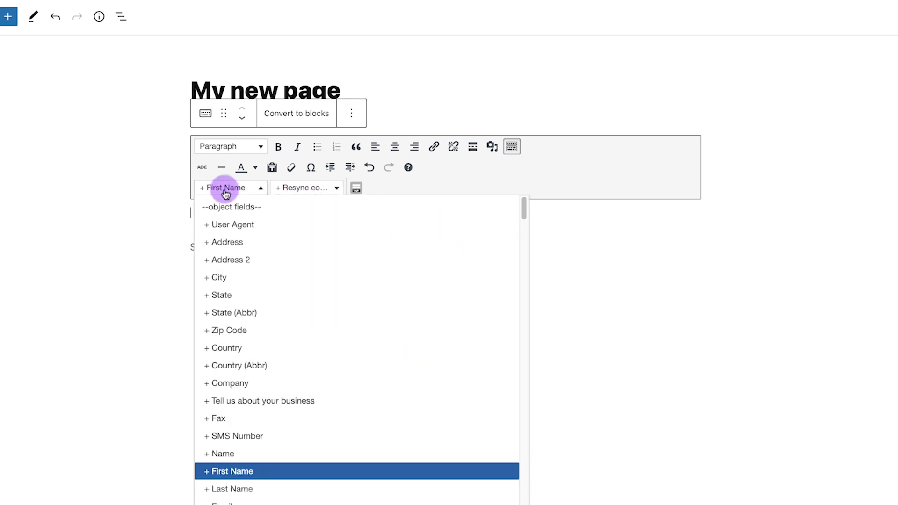
drag(520, 209, 508, 357)
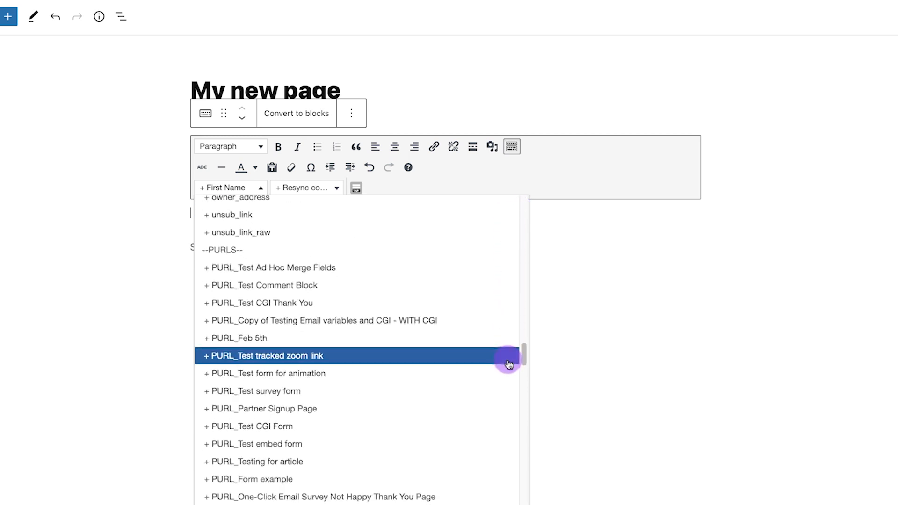
click(262, 253)
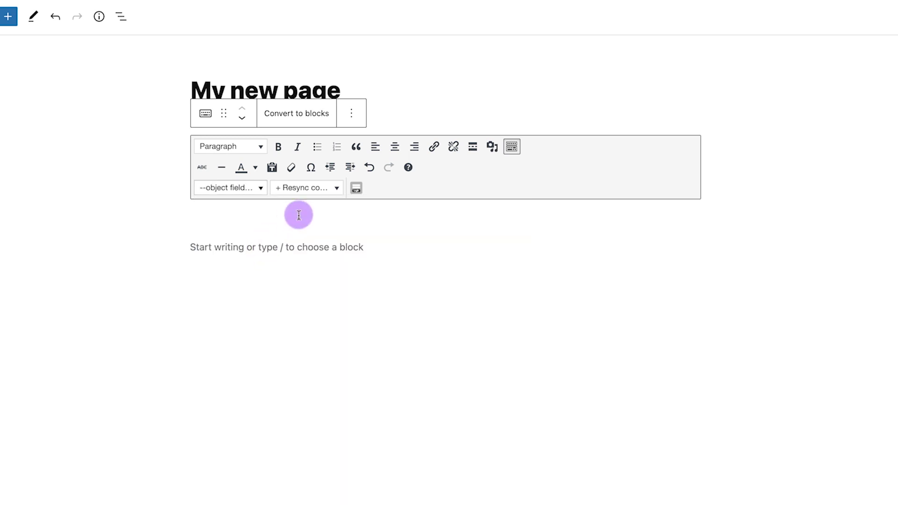
Embed the Slurpees to Burpees Opt In form in the empty Classic block.
click(493, 148)
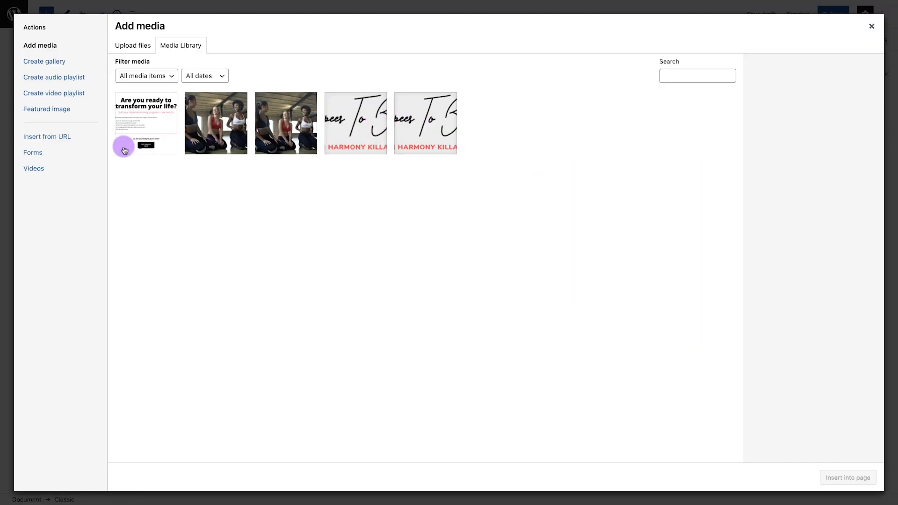
click(58, 158)
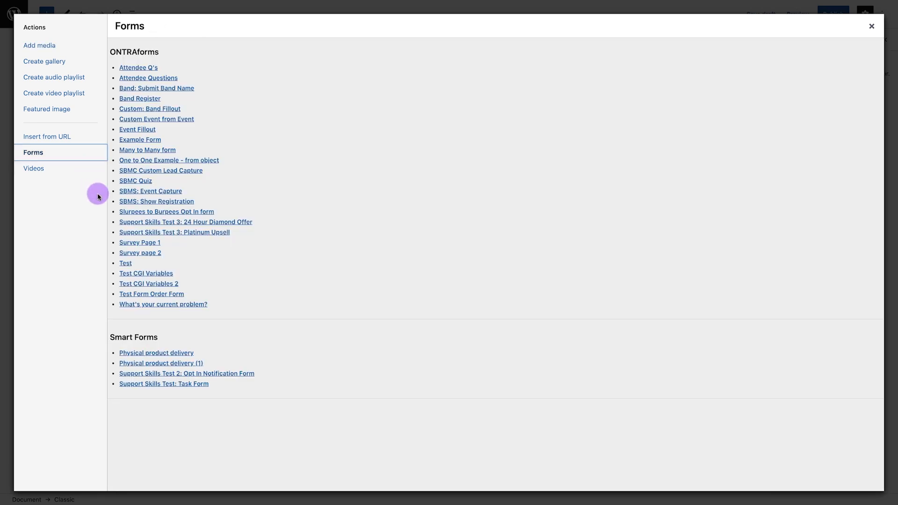
click(127, 213)
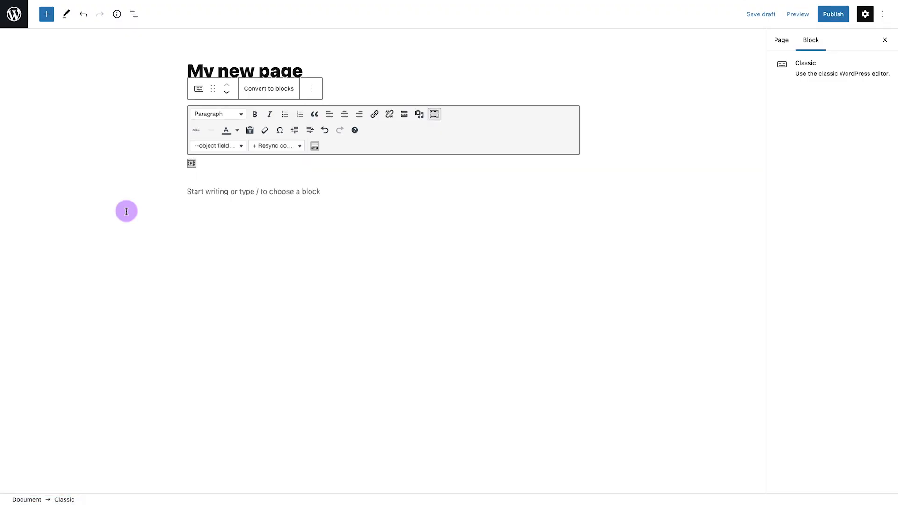
Insert the Lesson 1 video from the media dialog's video collection into the page.
click(314, 145)
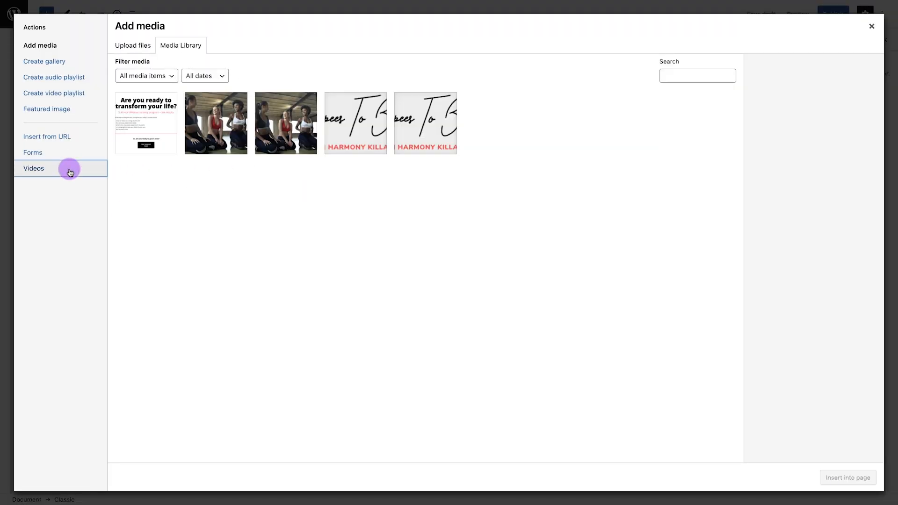
click(70, 172)
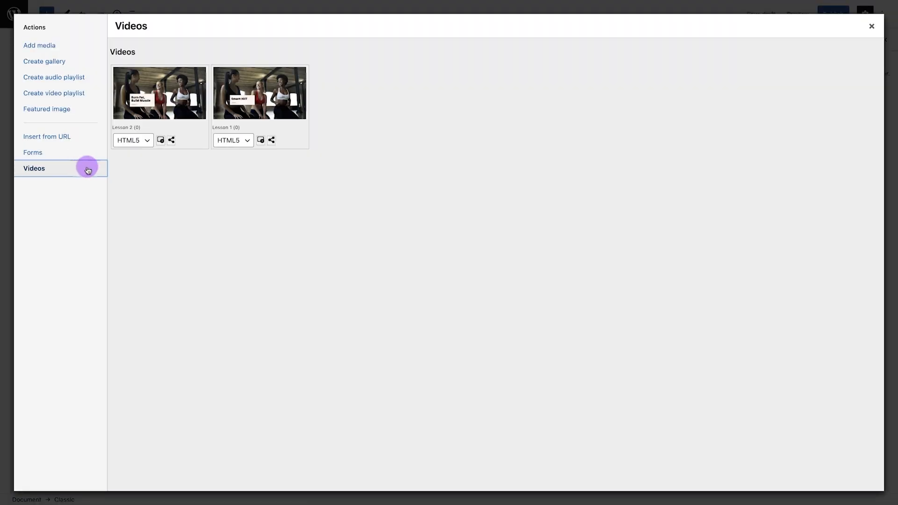
click(286, 112)
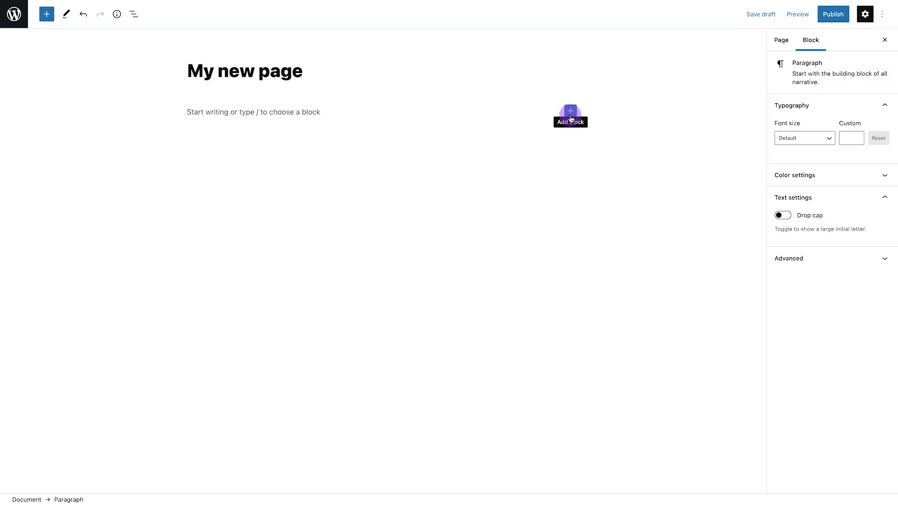
Add a Classic block to the page and open the customization options for a new login form in it.
click(570, 113)
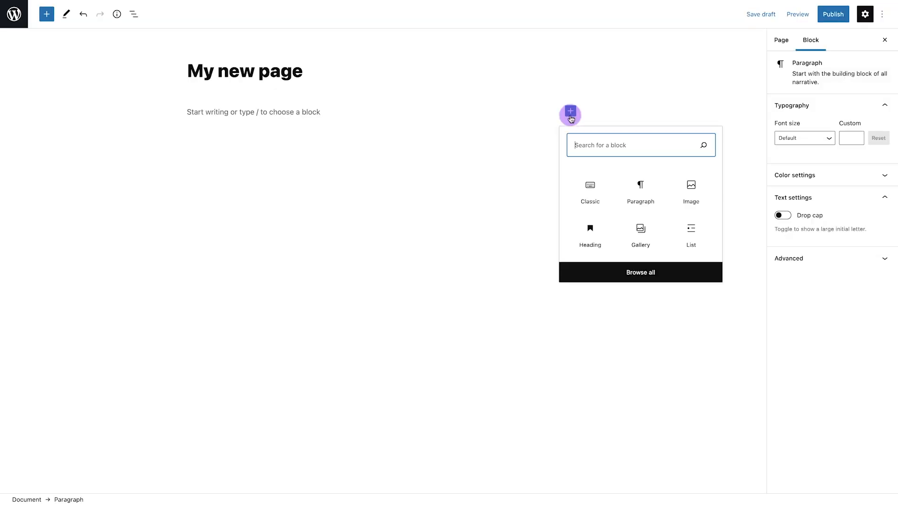
click(585, 189)
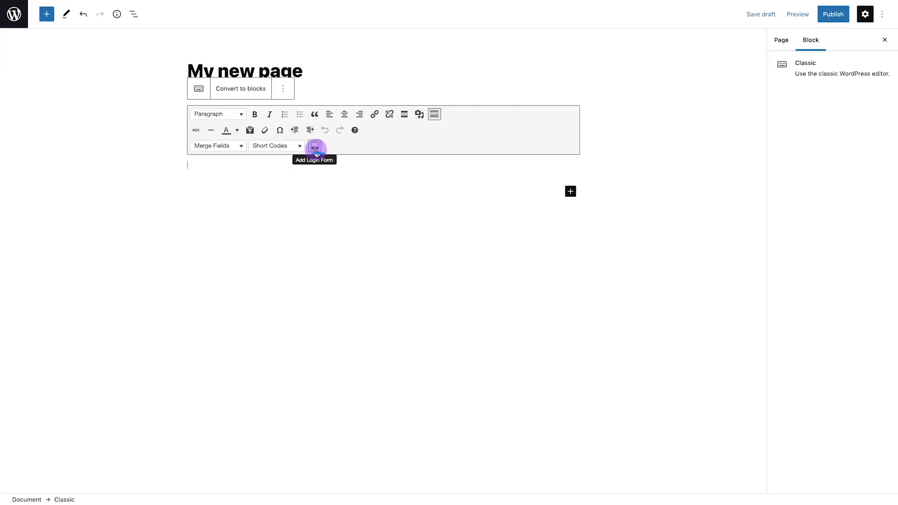
click(315, 148)
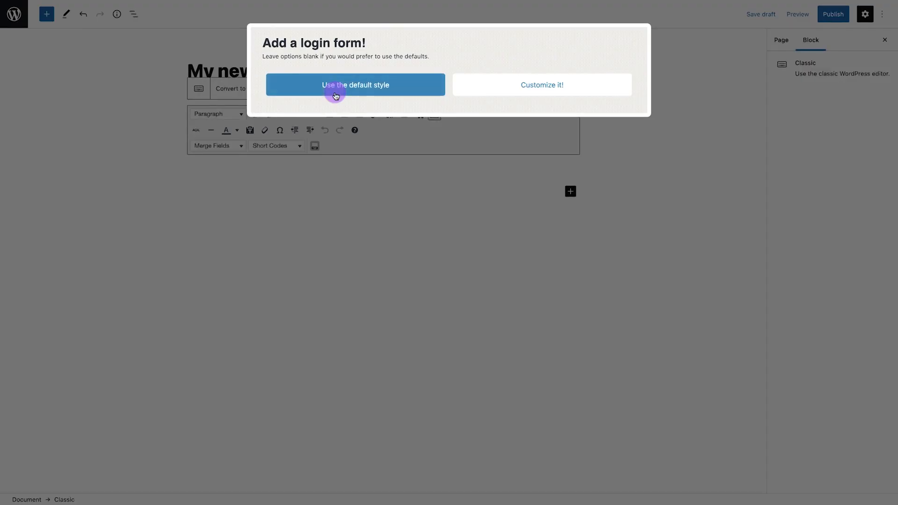
click(490, 96)
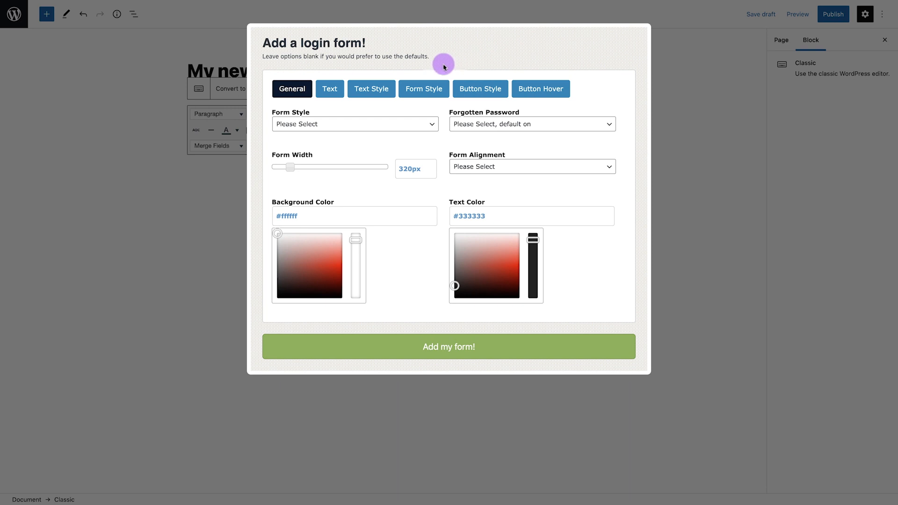
Review the login form's Text, Text Style, Form Style, Button Style and Button Hover options, ending back at the General options.
click(335, 89)
click(357, 91)
click(417, 91)
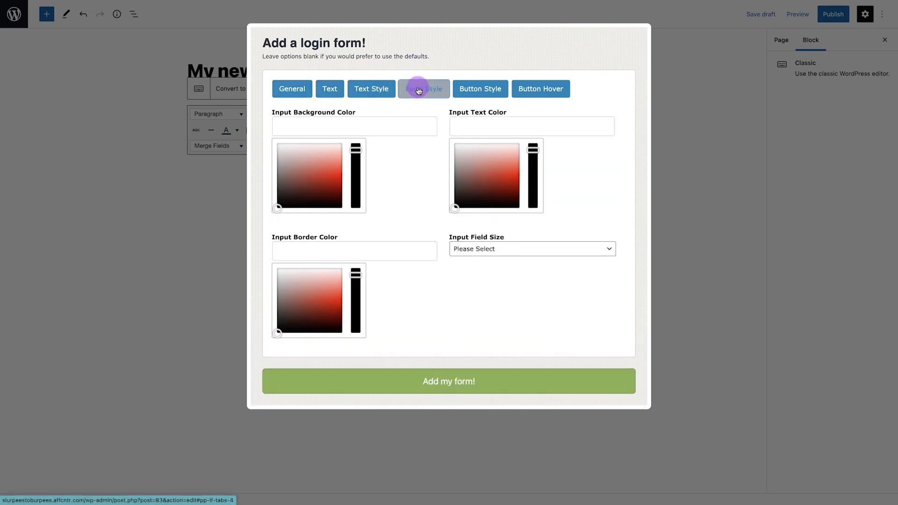
click(499, 92)
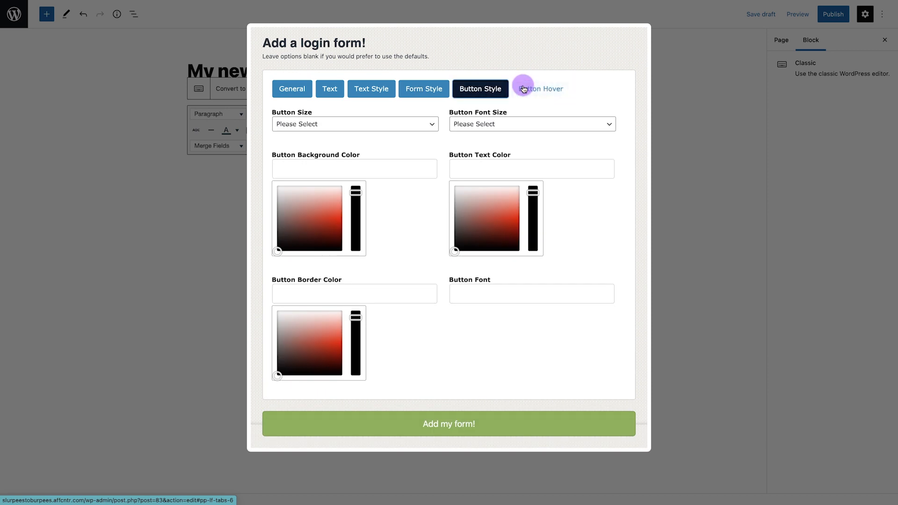
click(524, 89)
click(299, 90)
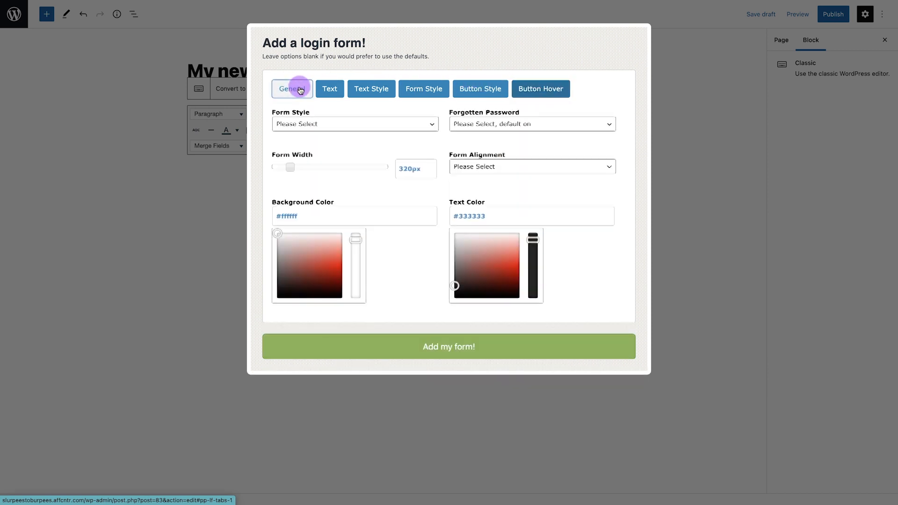
Set the login form's Forgotten Password option to Off and add the form to the page.
click(482, 123)
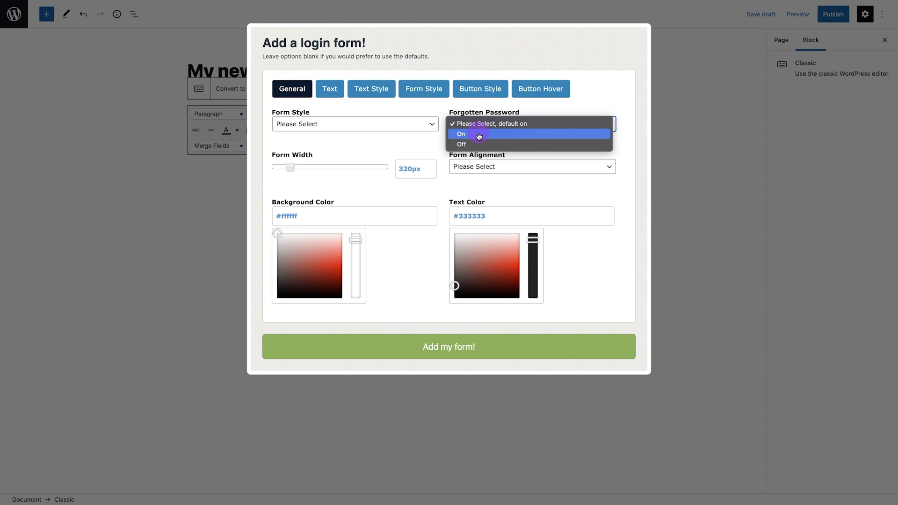
click(479, 135)
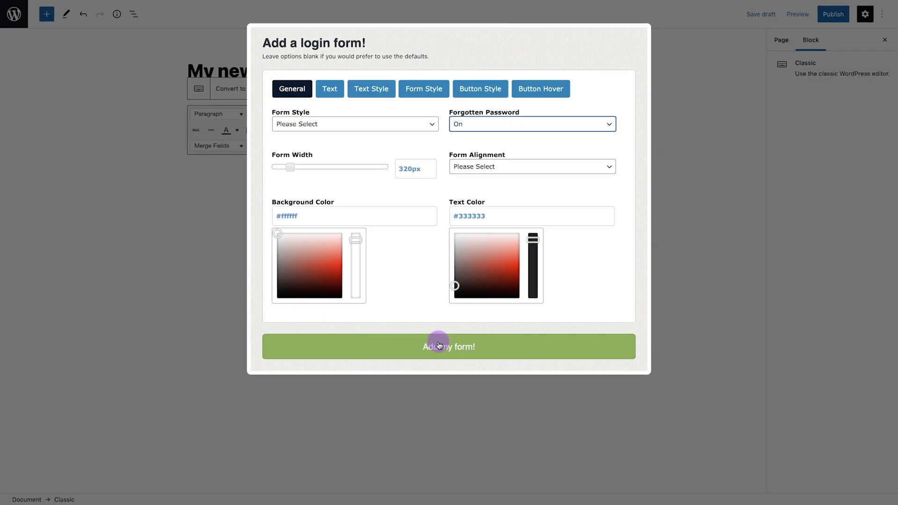
click(478, 125)
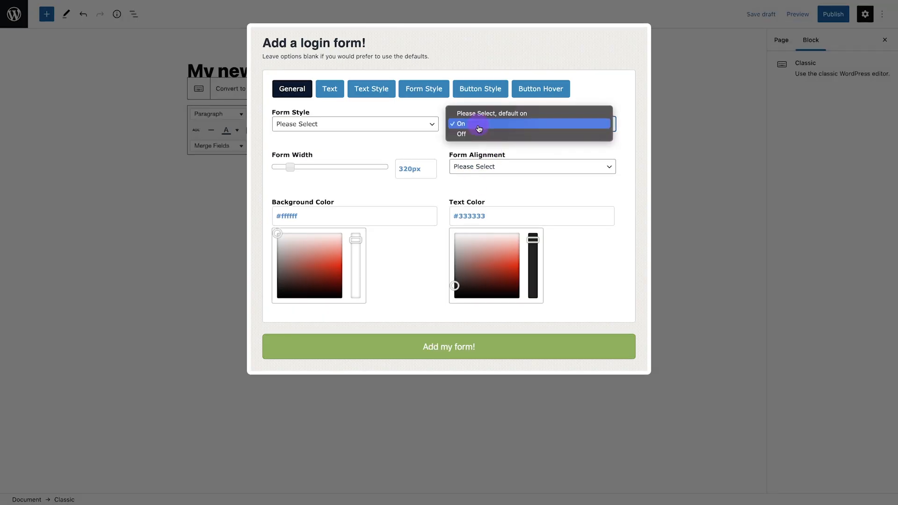
click(479, 134)
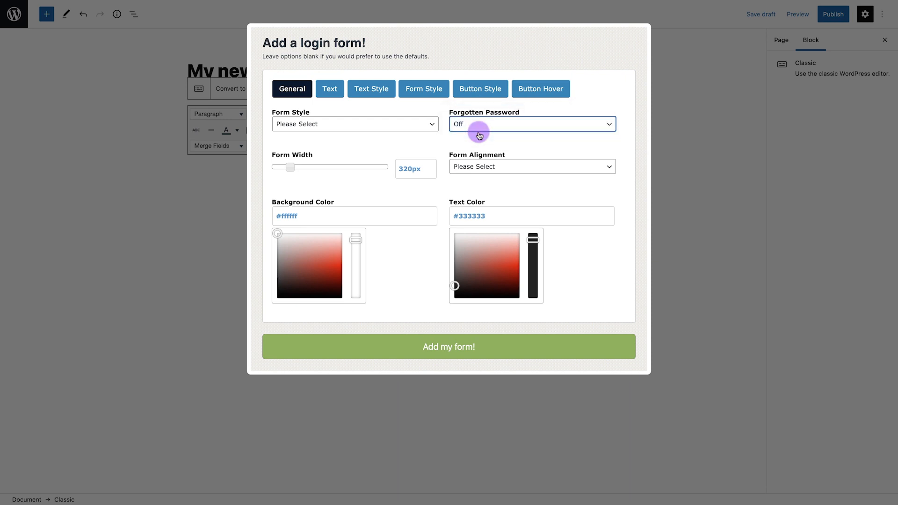
click(464, 345)
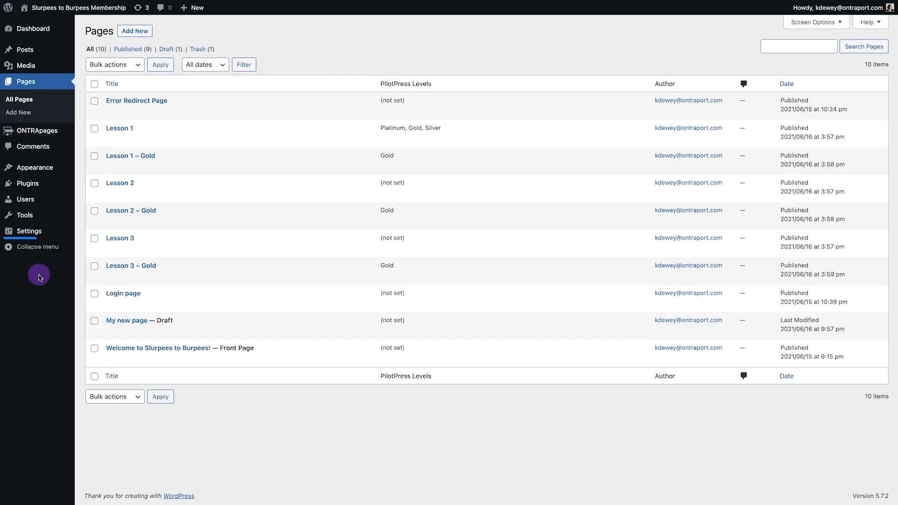
In the PilotPress settings, set the syncing of WordPress users to ONTRAPORT contacts to "Yes, new and existing users".
mouse_move(34, 230)
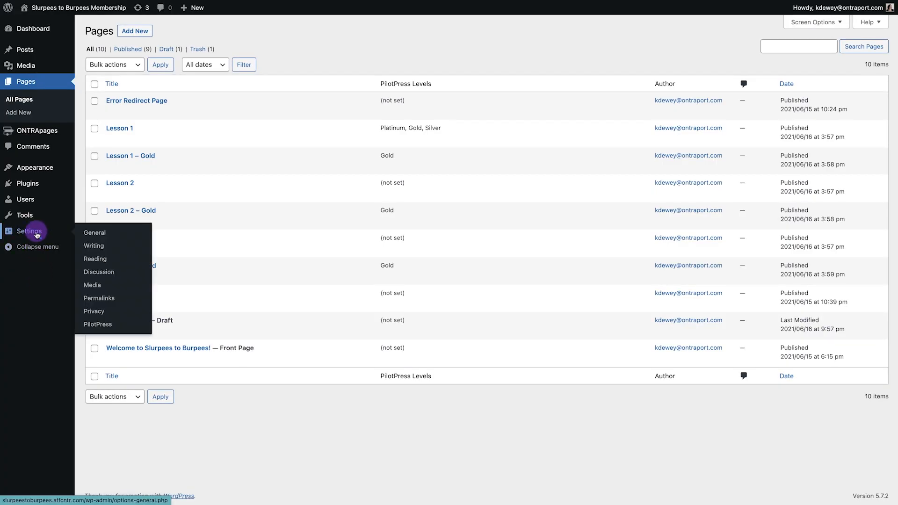
click(115, 327)
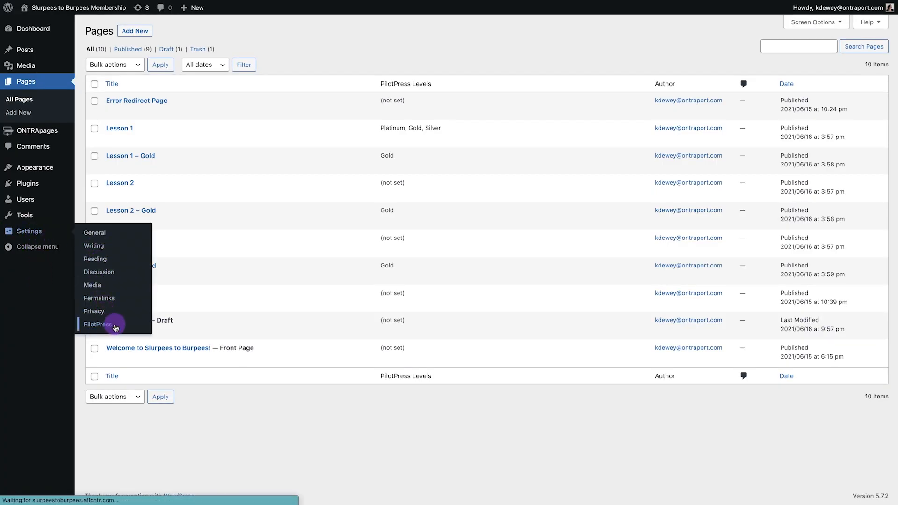
scroll(328, 317, down, 5)
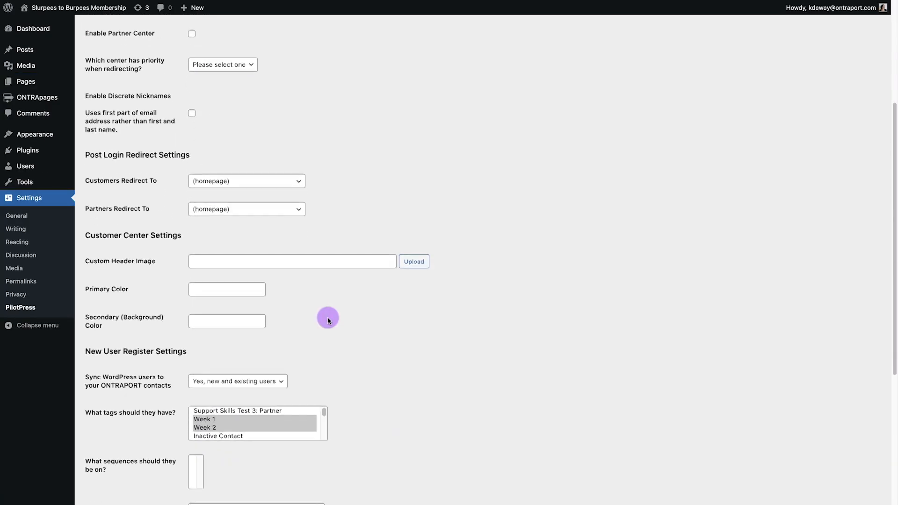
scroll(349, 328, down, 1)
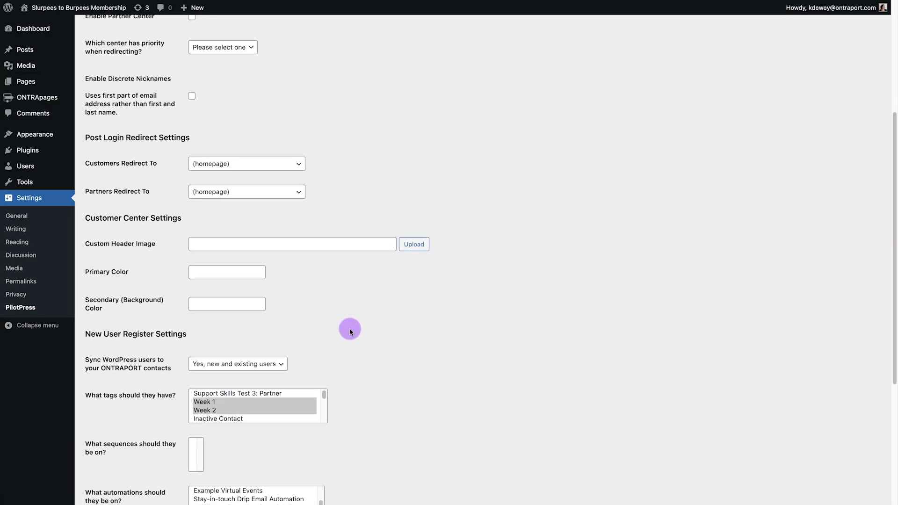
scroll(351, 332, down, 1)
scroll(402, 349, down, 2)
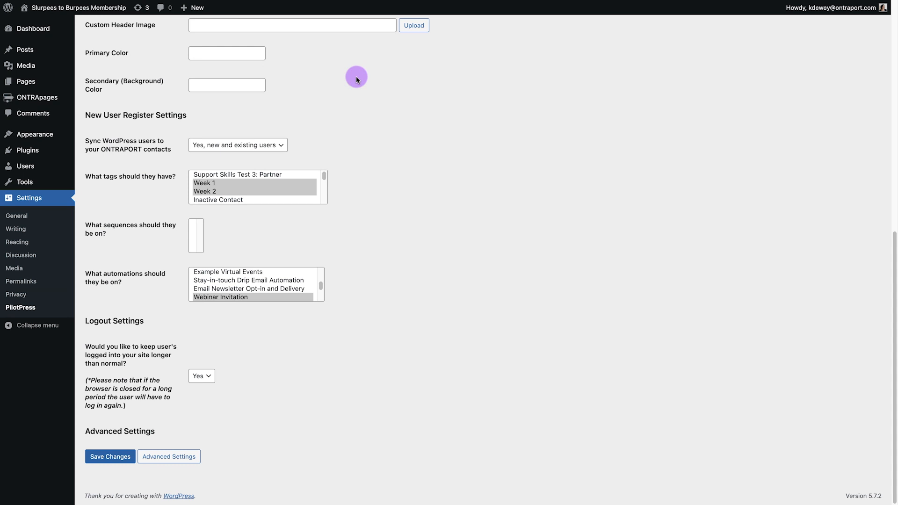
click(284, 145)
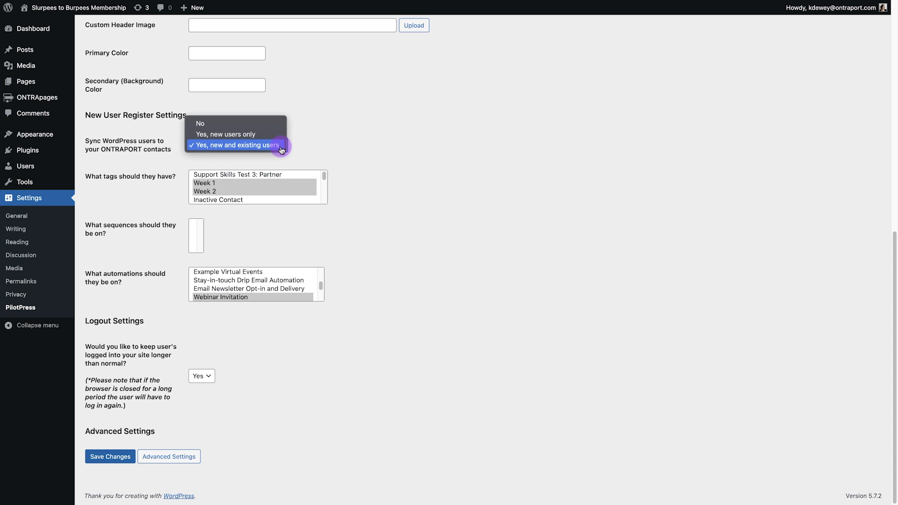
click(282, 150)
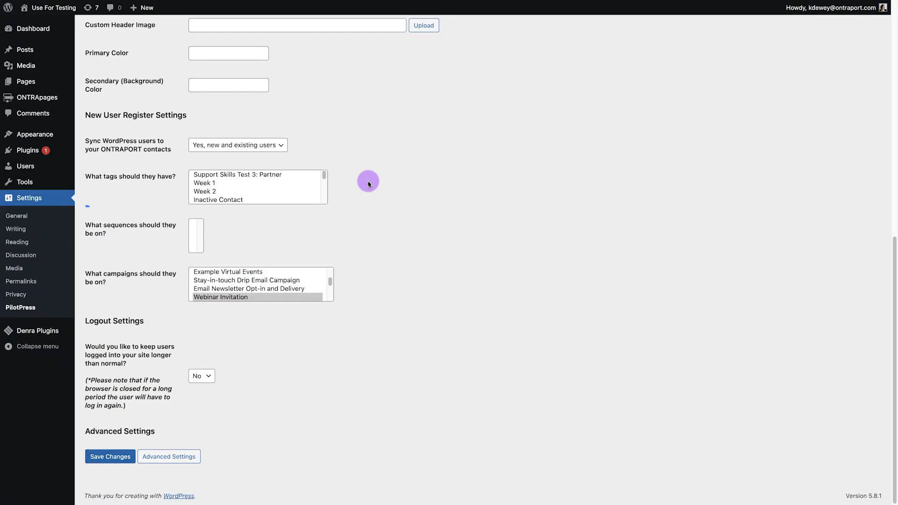
Select Interested in Cardio and Client as the tags for newly registered users.
drag(325, 177, 325, 186)
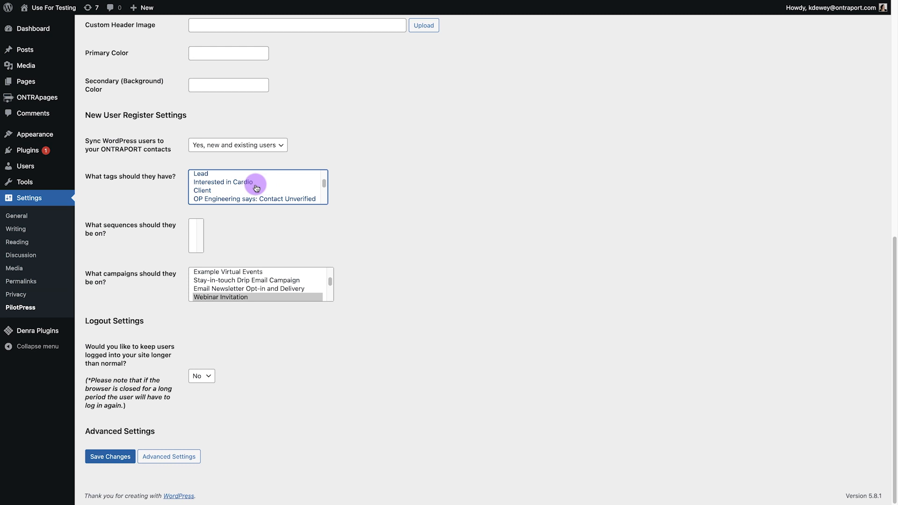
click(236, 183)
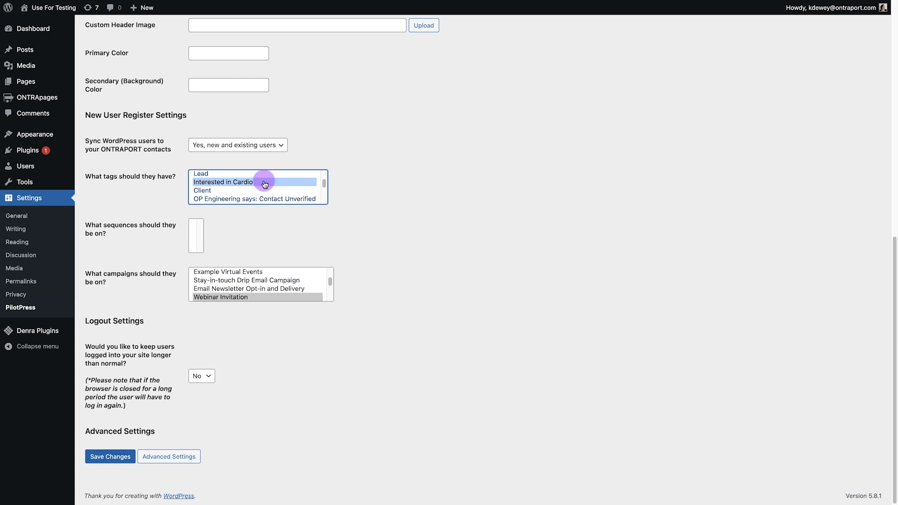
super+click(210, 192)
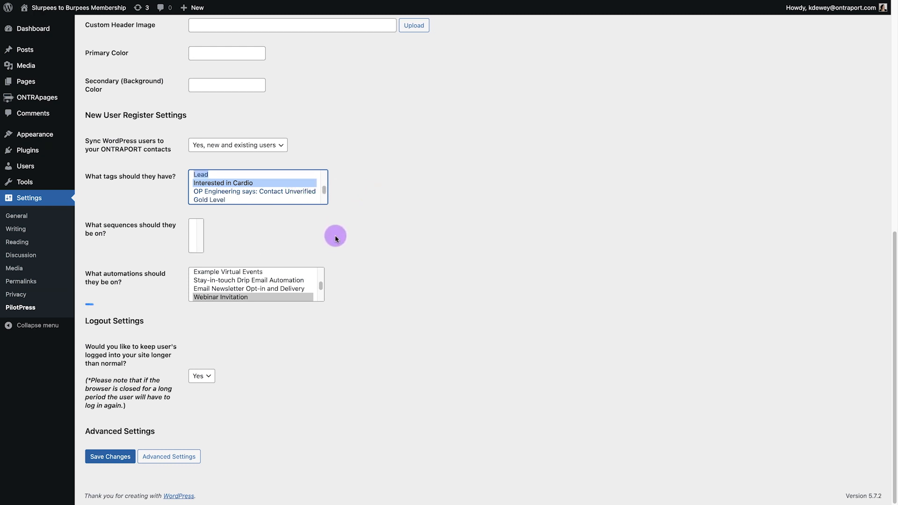
Put new users on the One-click email survey automation and choose Yes for keeping users logged in longer than normal.
drag(325, 288, 321, 296)
click(262, 277)
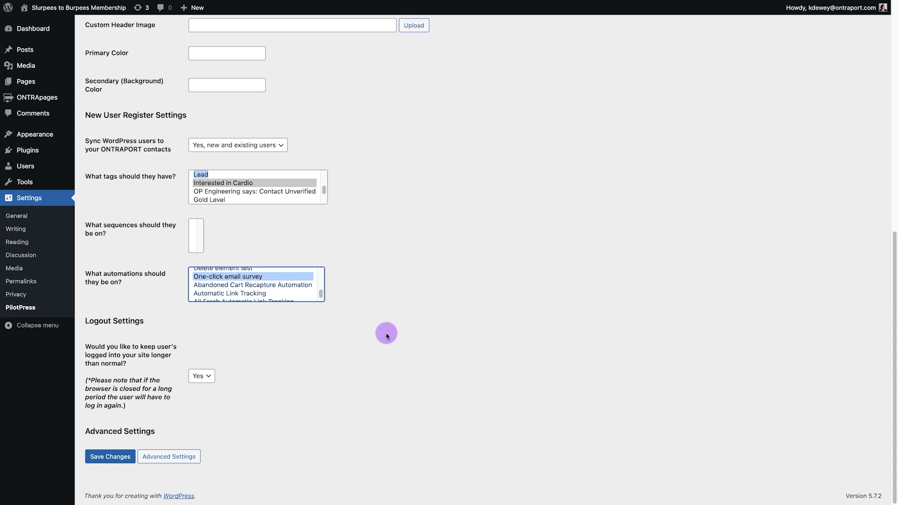
click(211, 377)
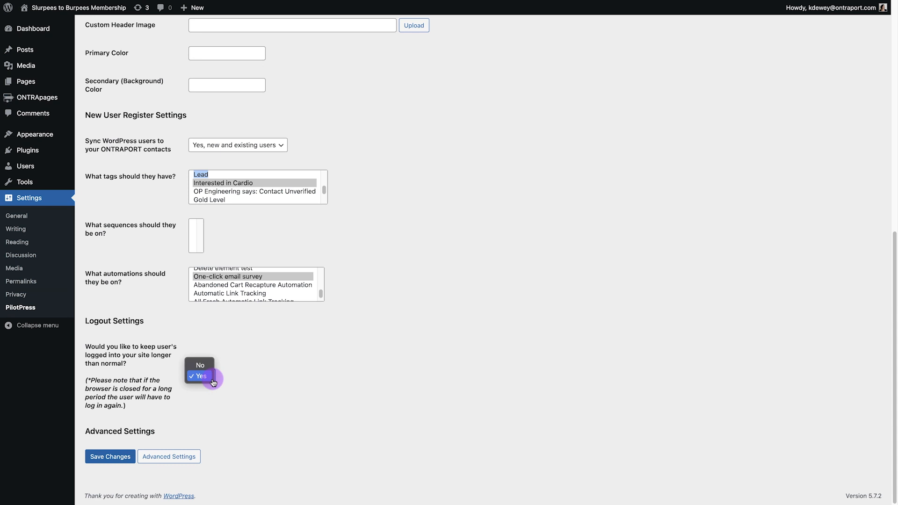
click(201, 378)
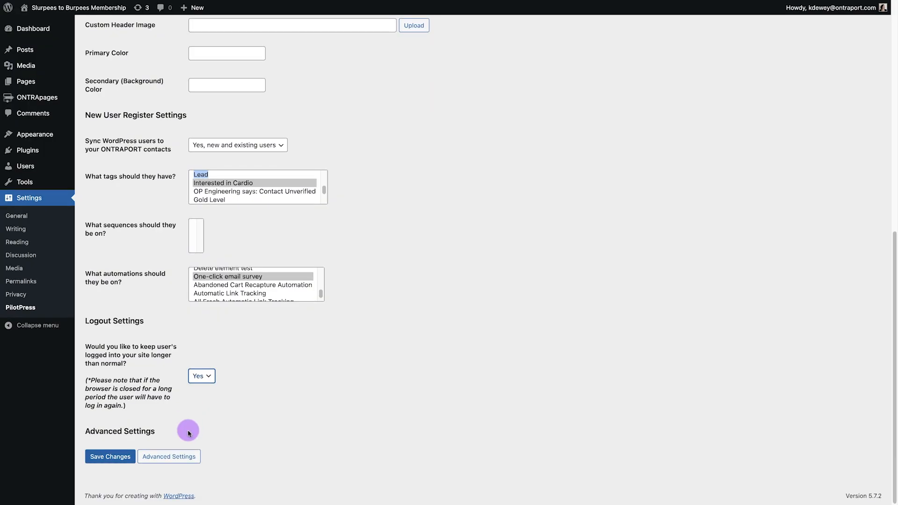
Reveal the advanced PilotPress settings, with Disable Verify Host SSL unchecked and Use WordPress URL instead of Site URL checked.
click(194, 456)
scroll(257, 463, down, 3)
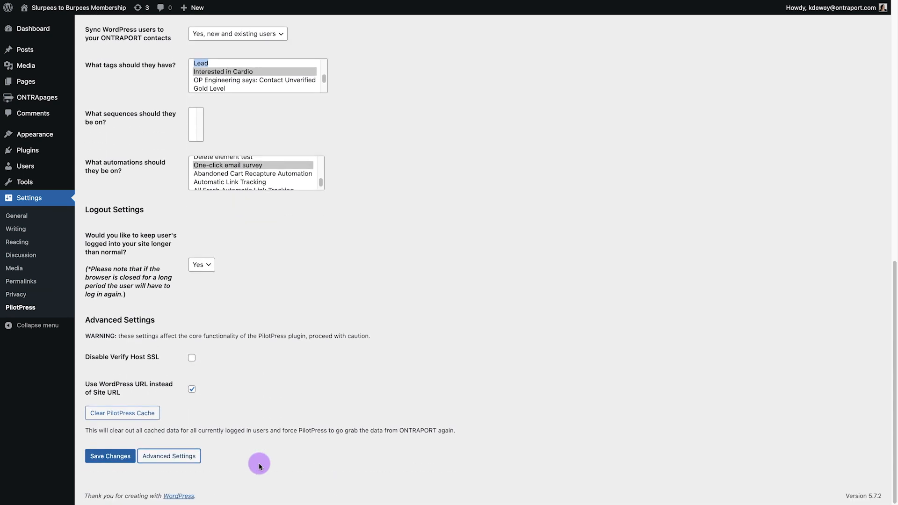
click(192, 389)
click(192, 358)
click(196, 358)
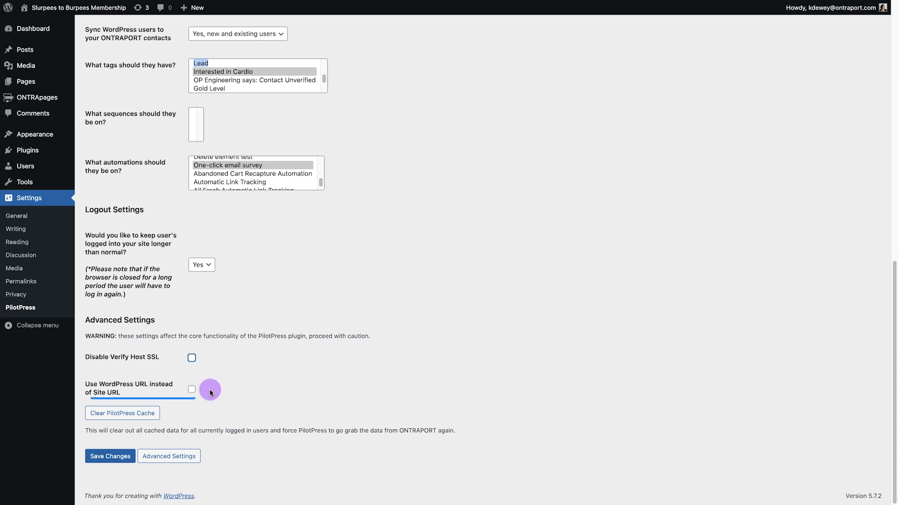
click(193, 390)
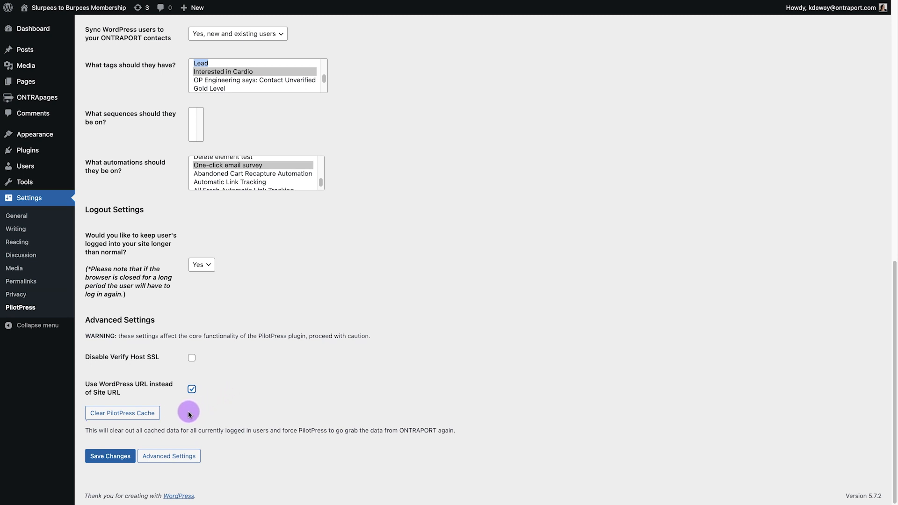
Clear the PilotPress cache, confirming the prompts, and save the plugin's settings.
click(153, 415)
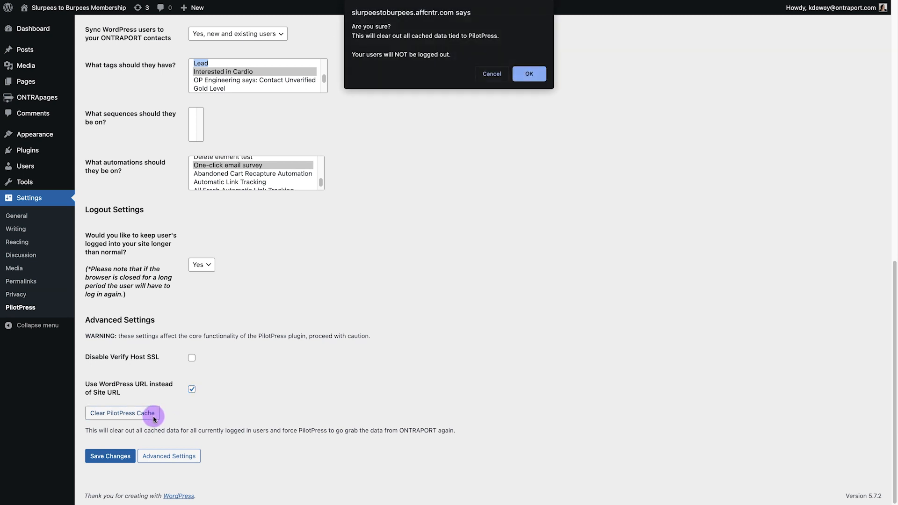
click(528, 74)
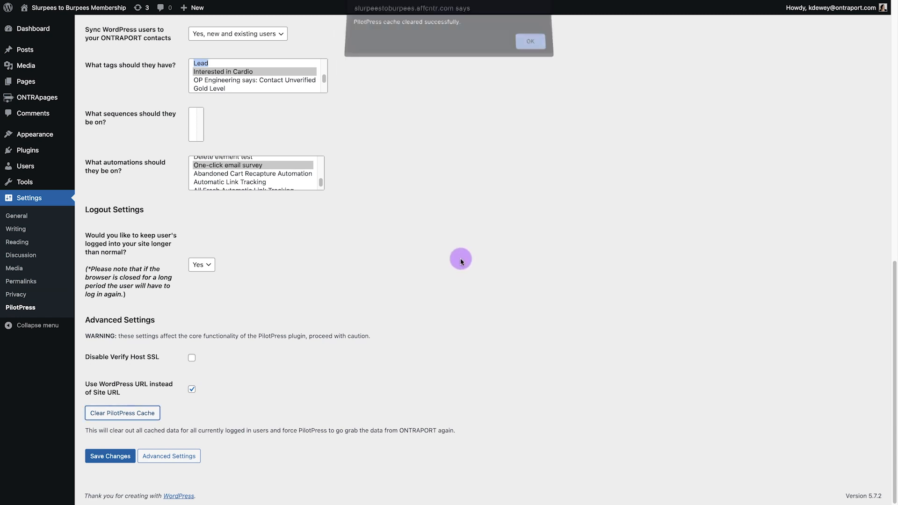
click(536, 51)
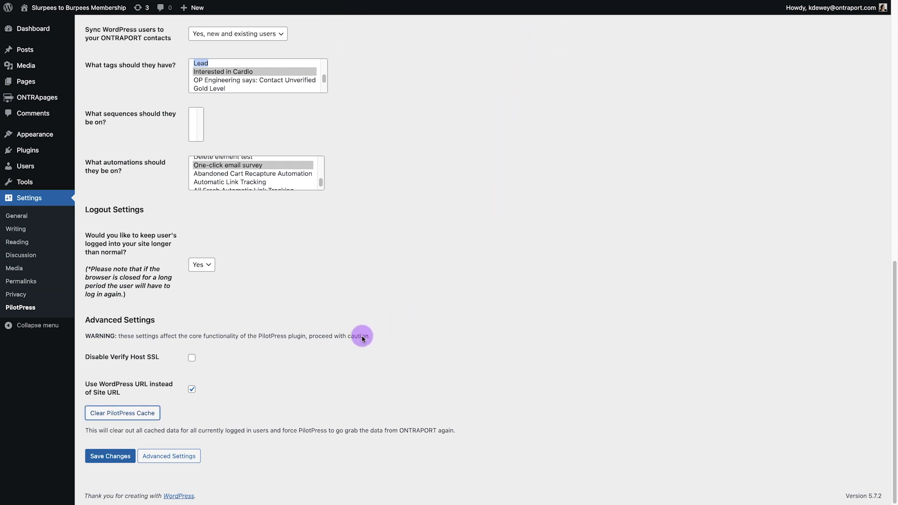
click(117, 457)
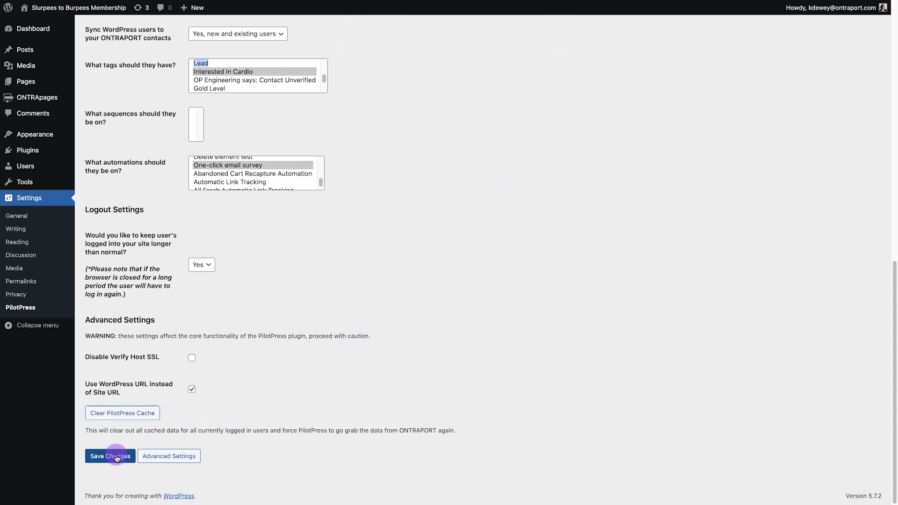